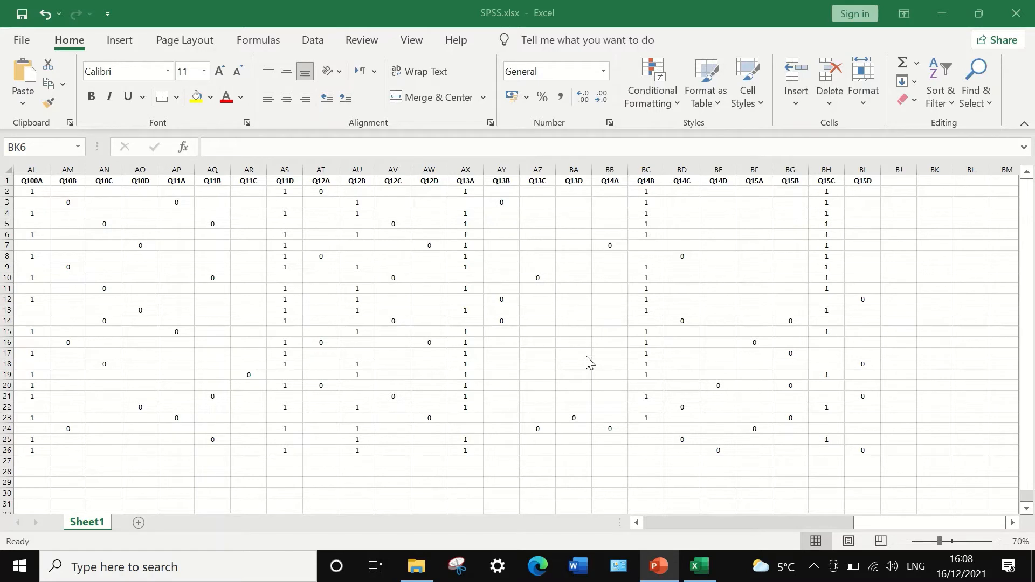
- Examine the answer rows of students 1 and 2, including their Q1B and Q1D entries
click(923, 523)
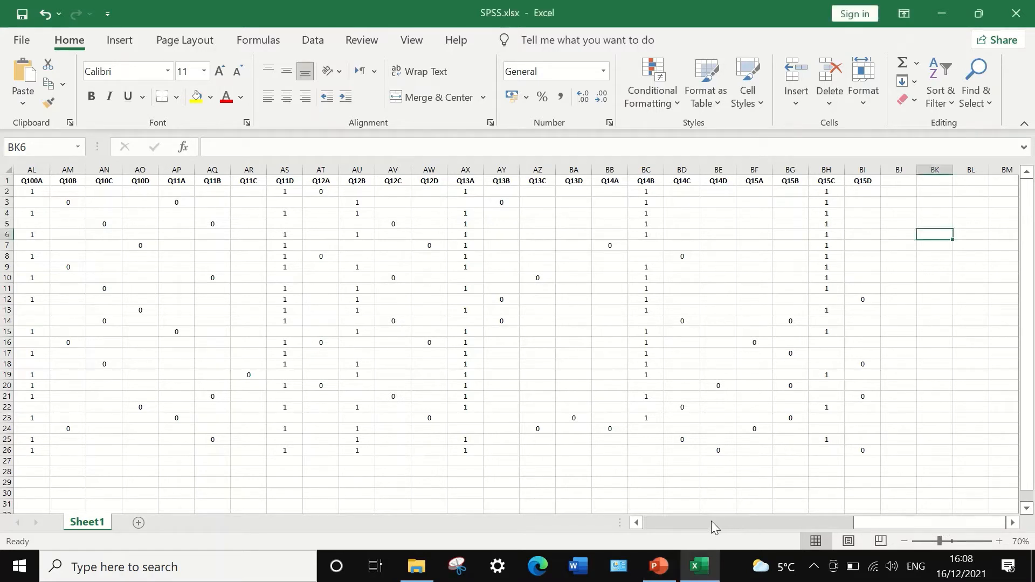
drag(911, 523, 622, 496)
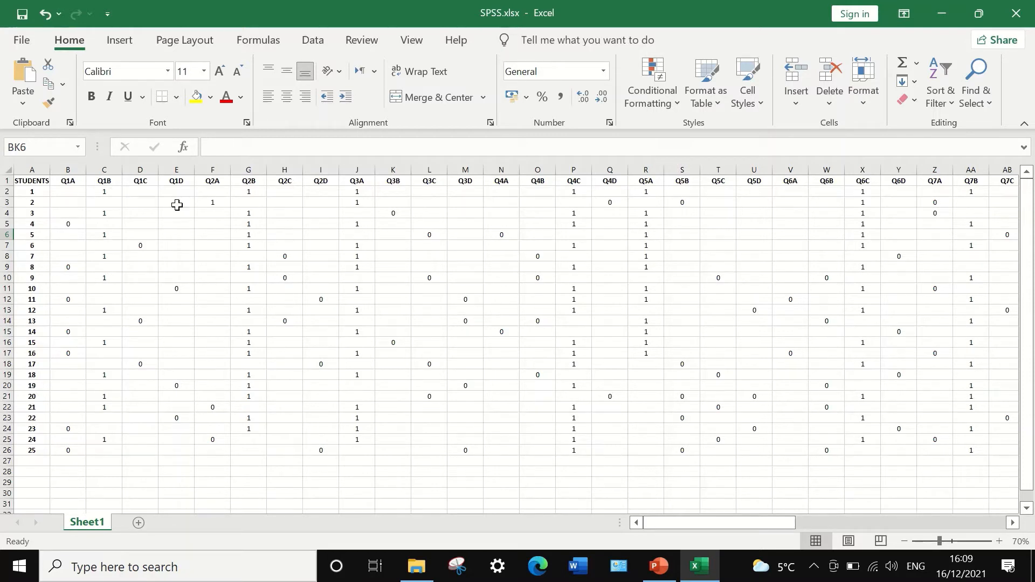
click(5, 192)
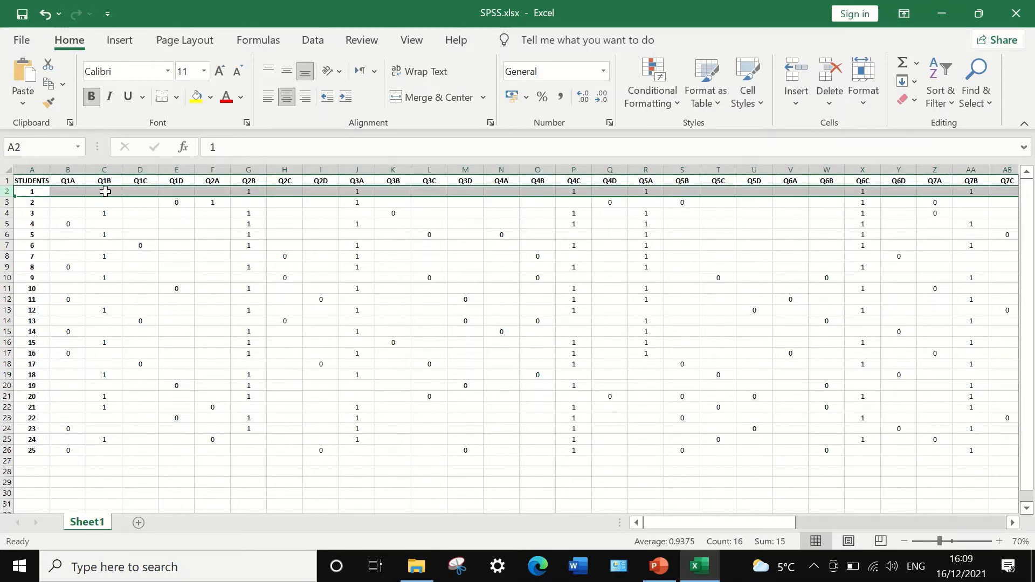
click(104, 202)
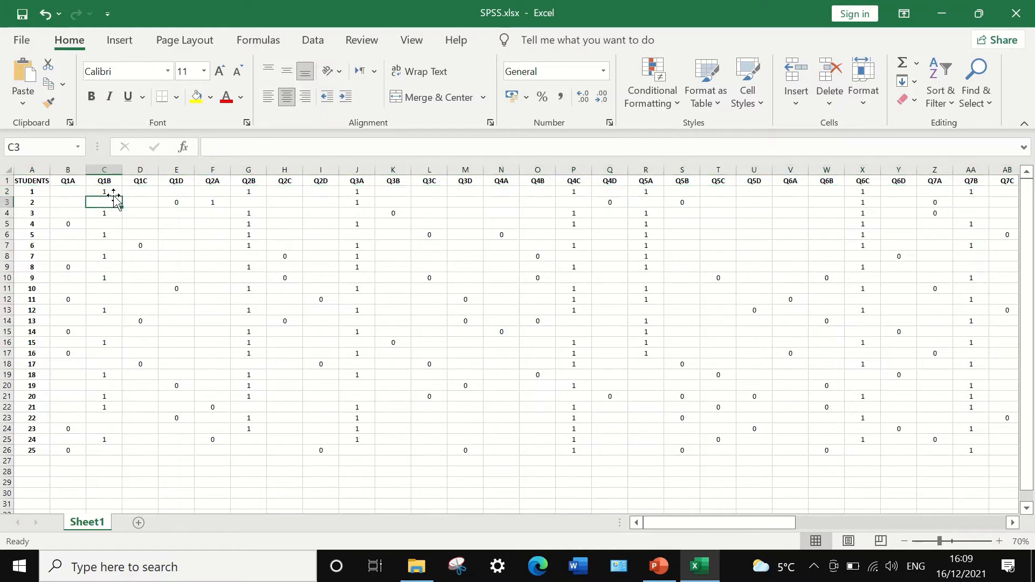
click(107, 191)
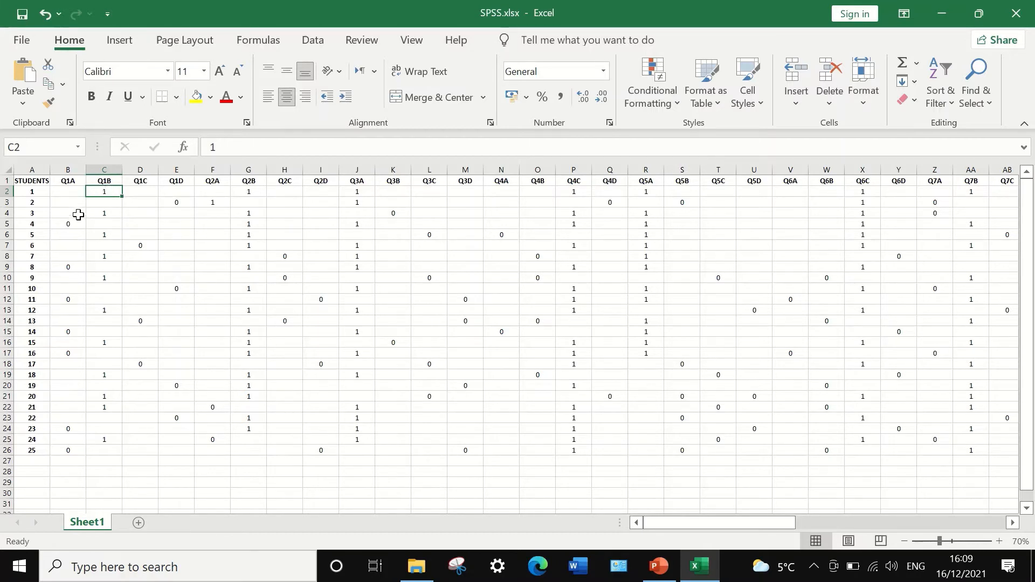
click(6, 203)
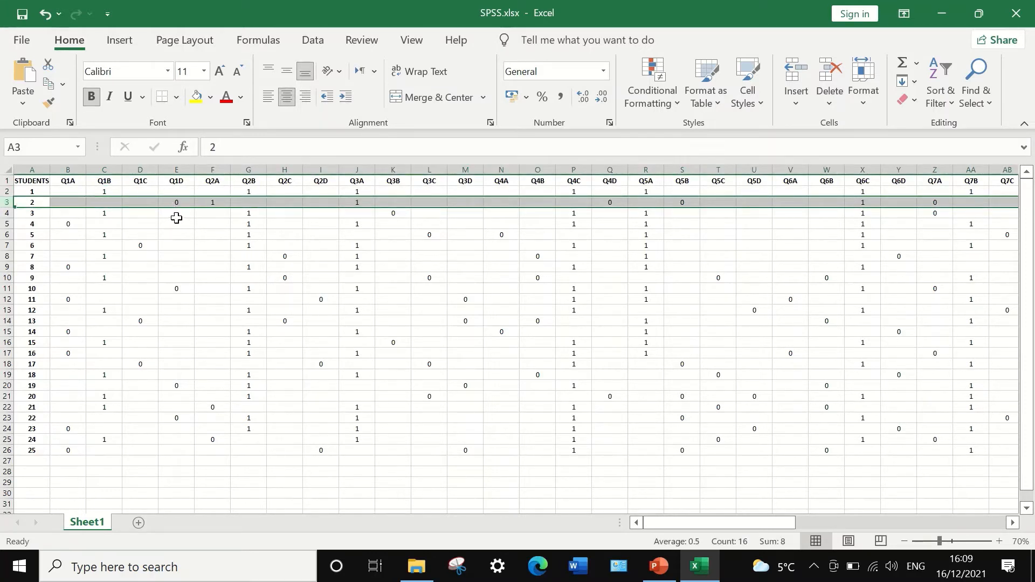
click(177, 215)
click(178, 202)
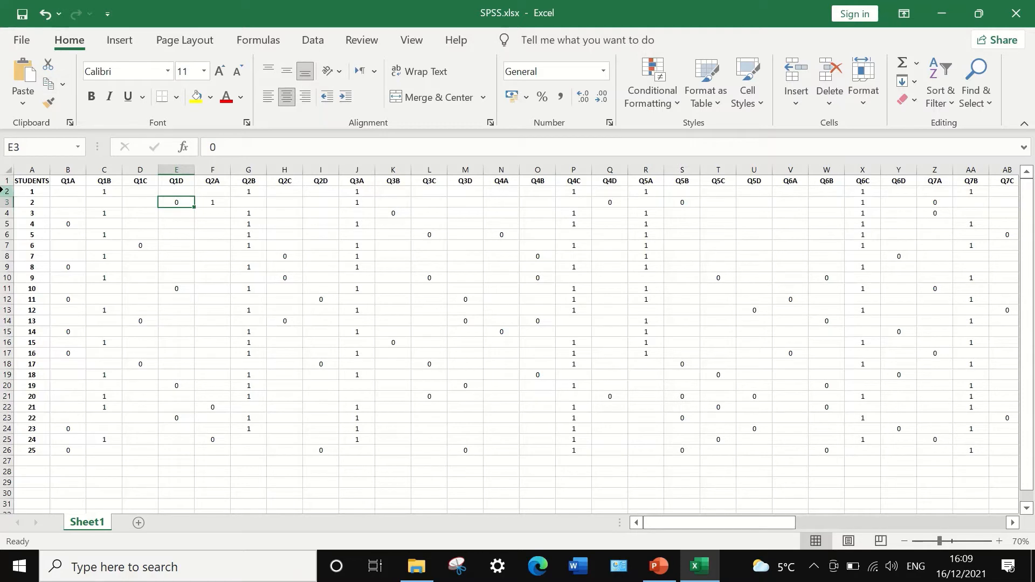
click(4, 190)
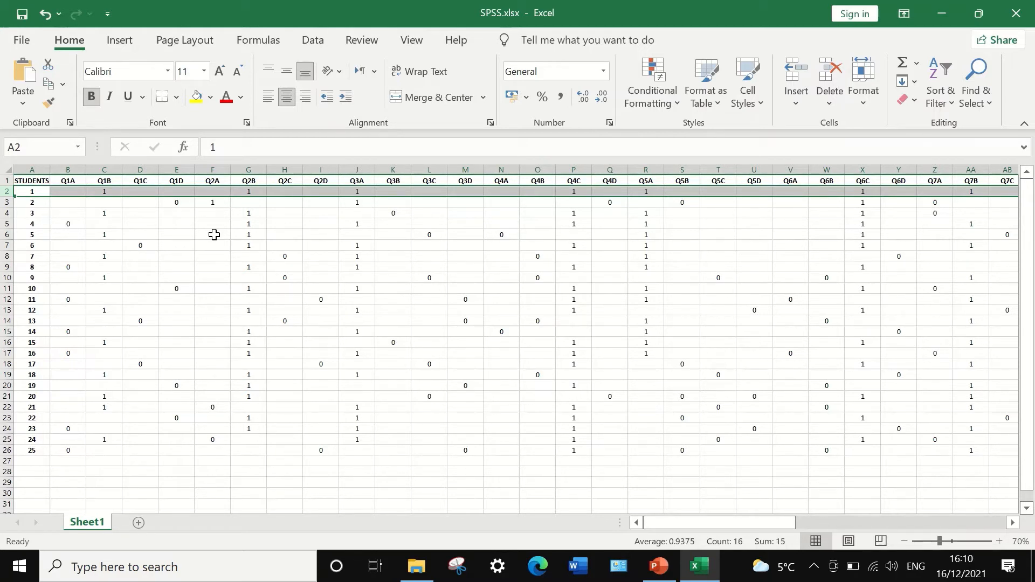
- Enter the header CountZero in cell BK1, past the last question column
drag(779, 522, 1034, 510)
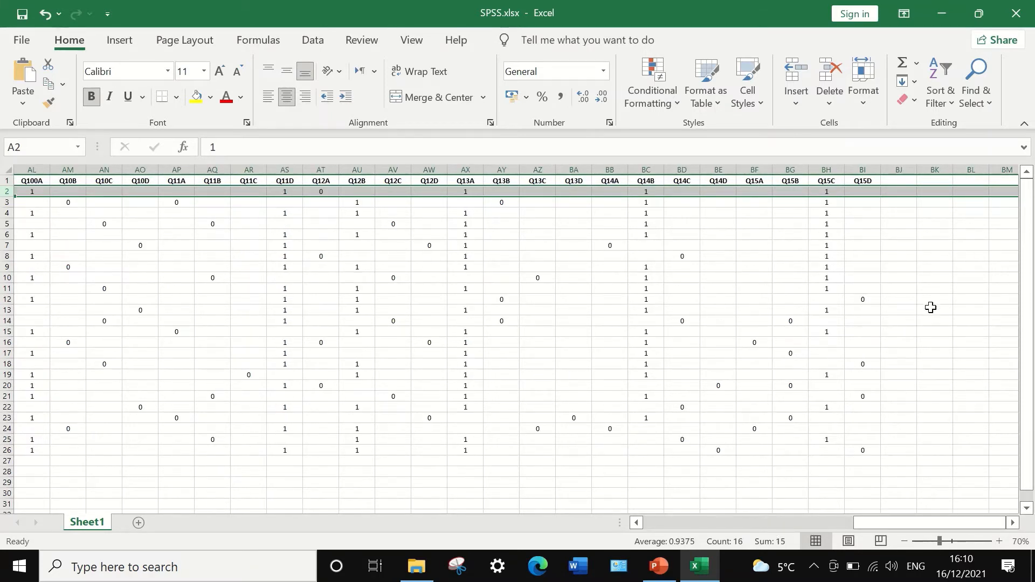
click(936, 245)
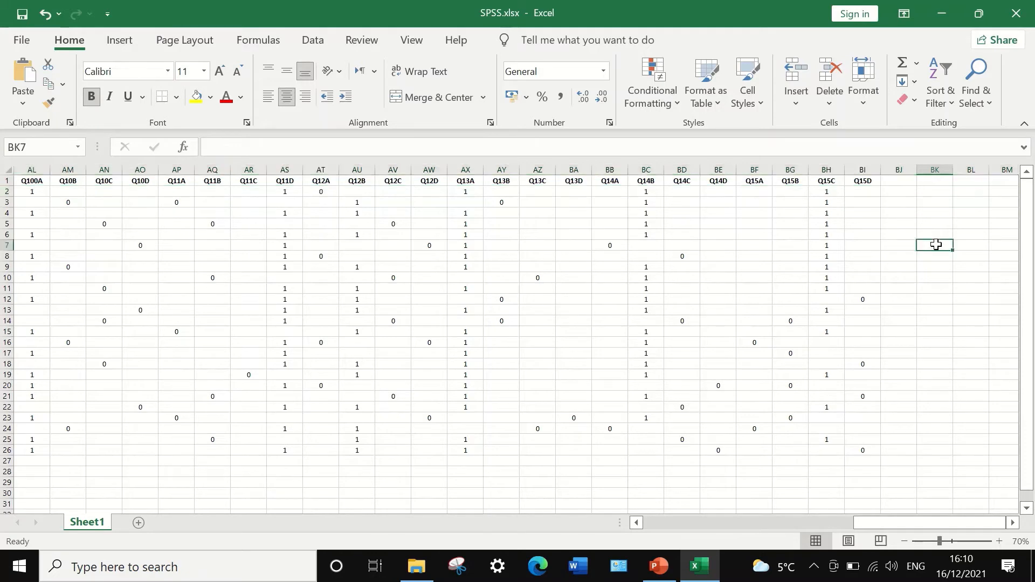
click(930, 182)
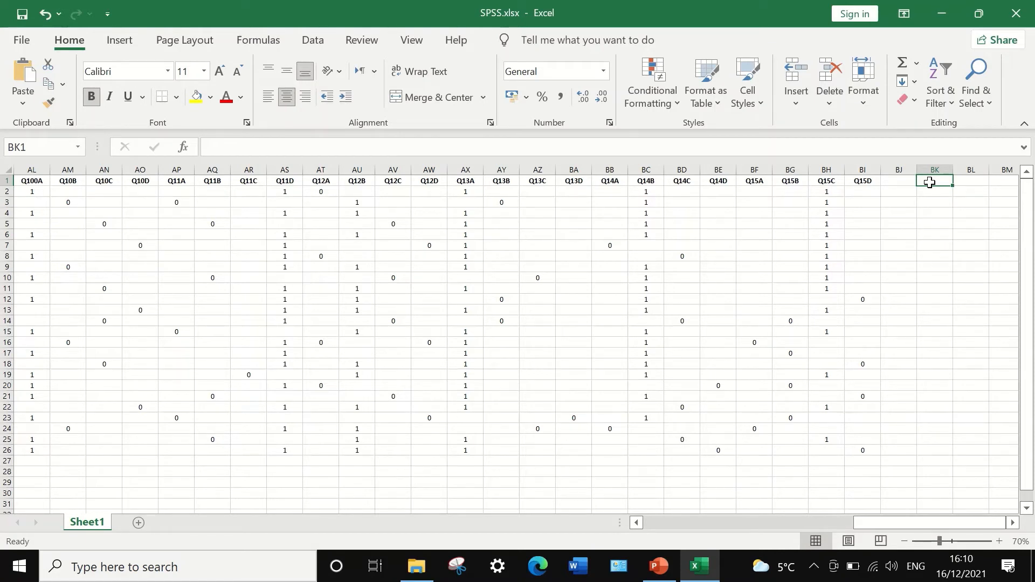
text(CountZ)
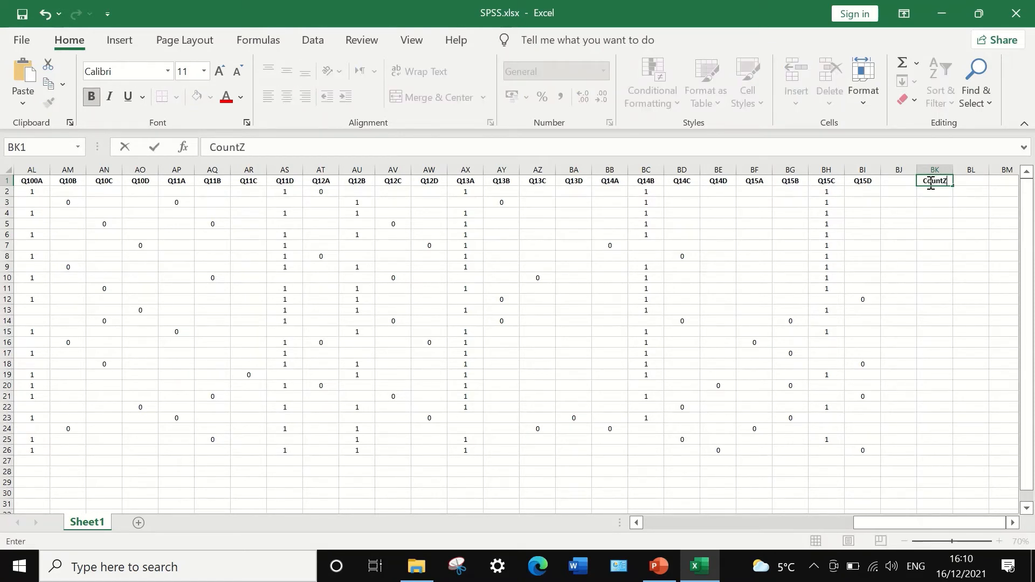
text(ero)
- Enter the formula =COUNTIF(B2:BI2,0) in BK2 to count student 1's zero answers
click(944, 190)
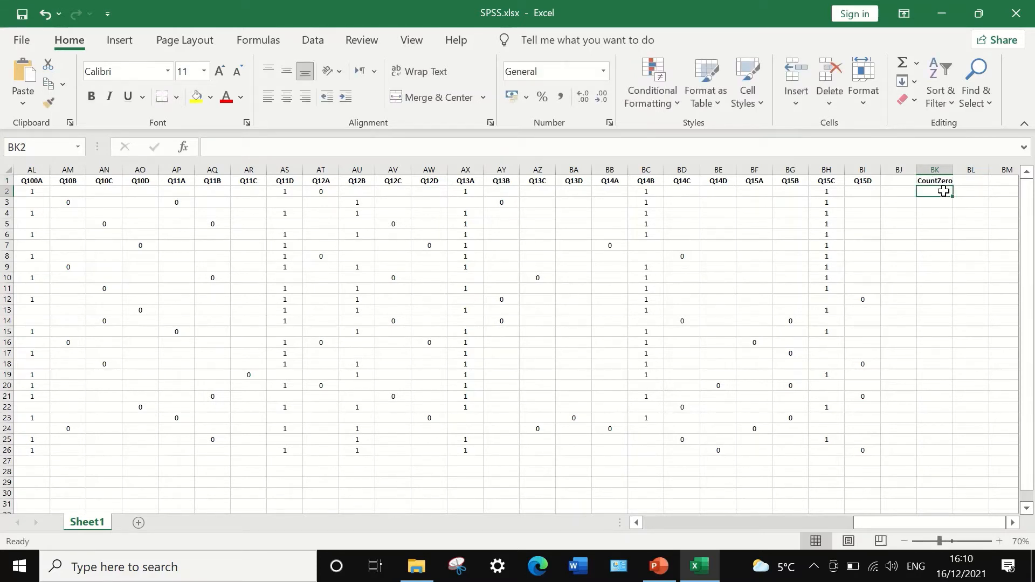
text(=)
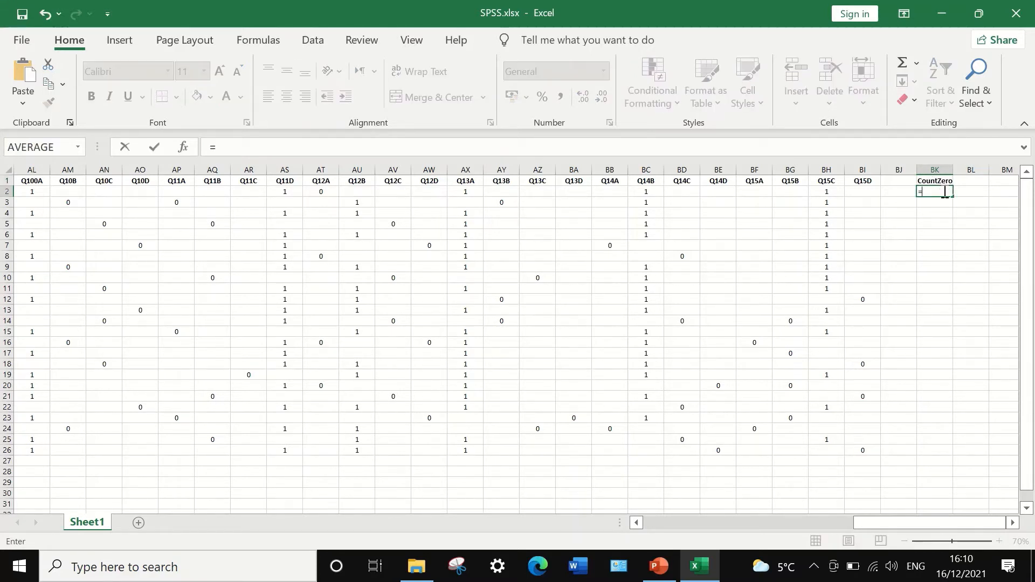
text(count)
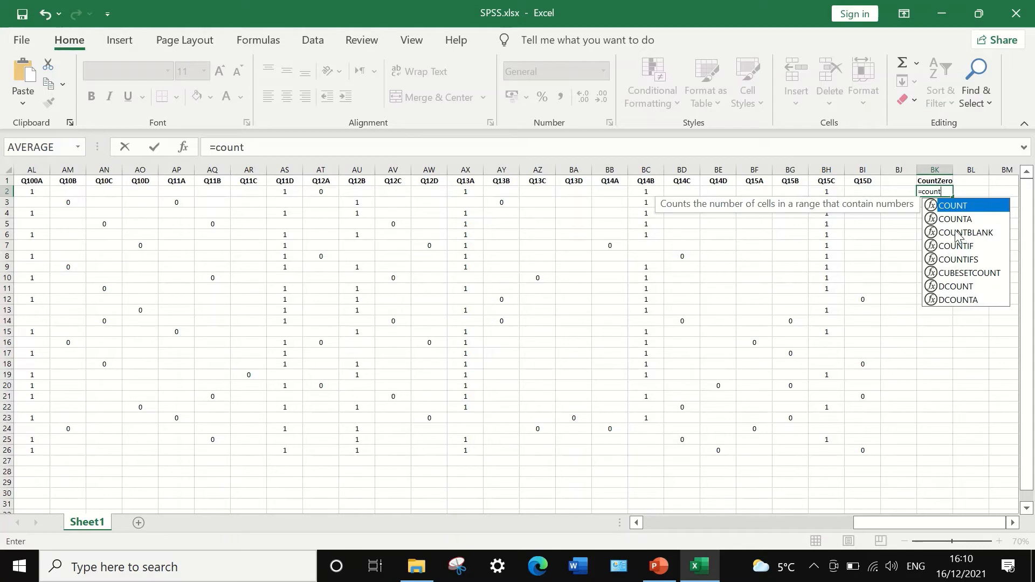
key(BackSpace)
double_click(956, 246)
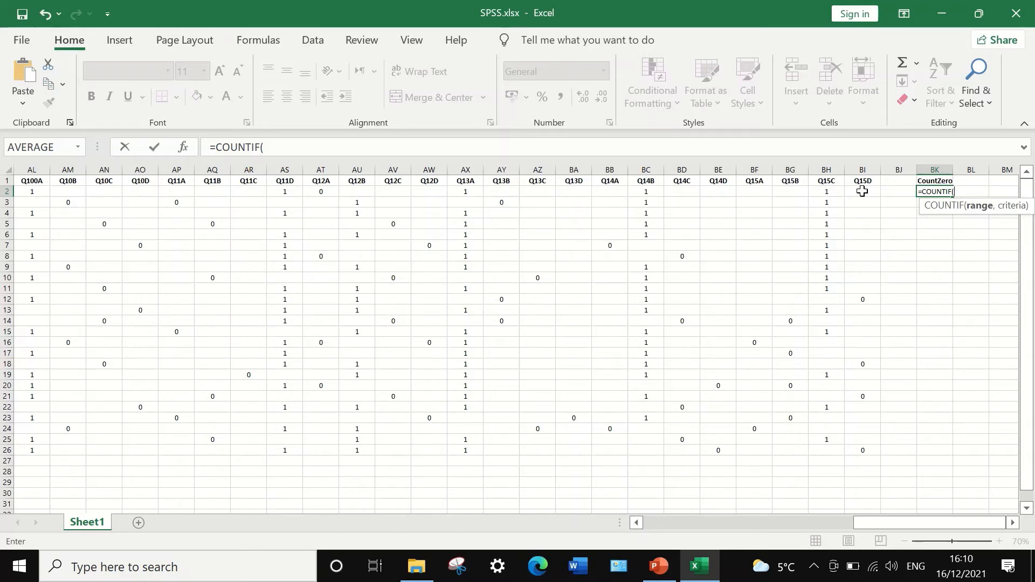
drag(863, 191, 82, 192)
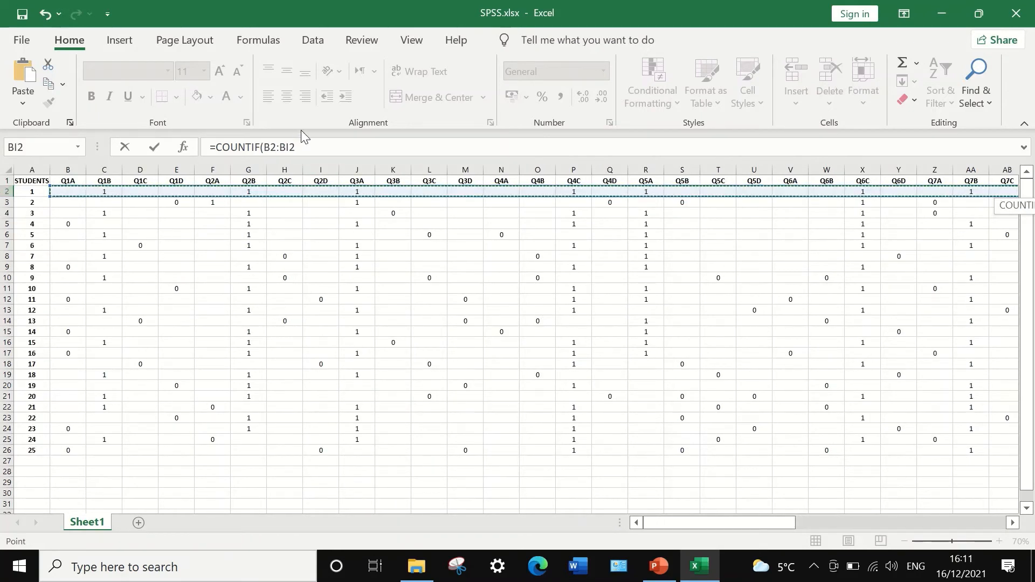
click(297, 147)
text(,)
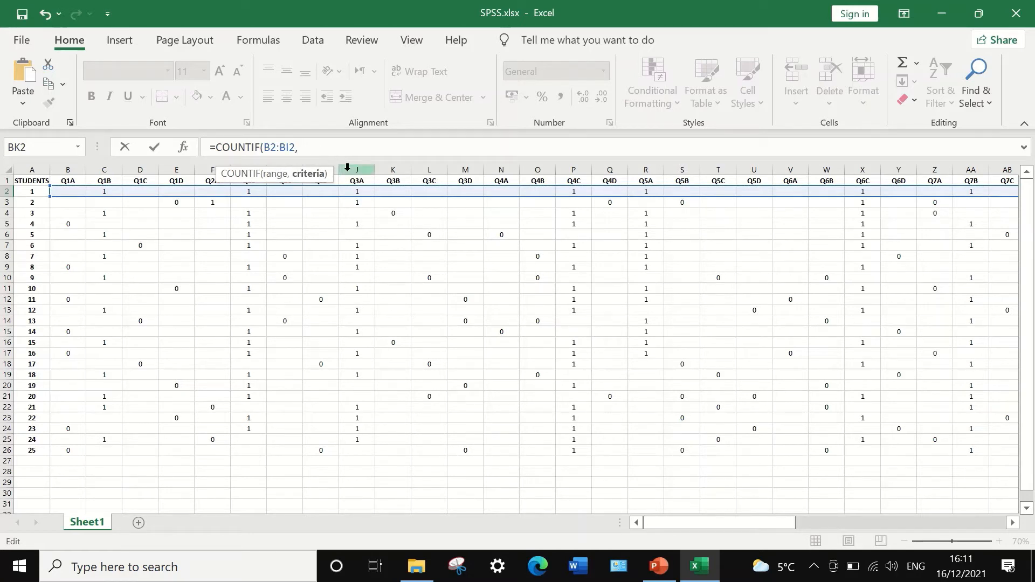
text(0)
text())
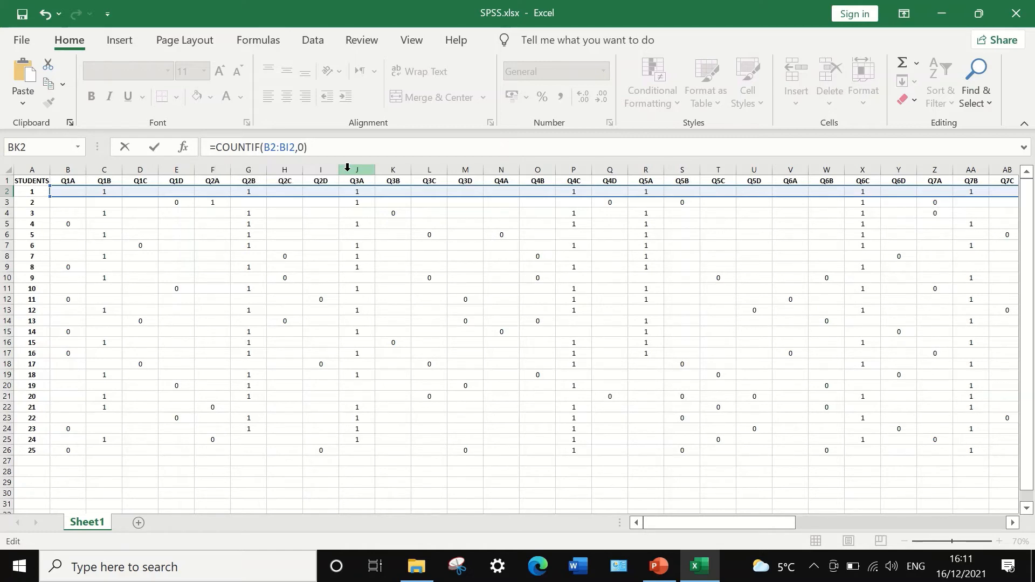
key(Return)
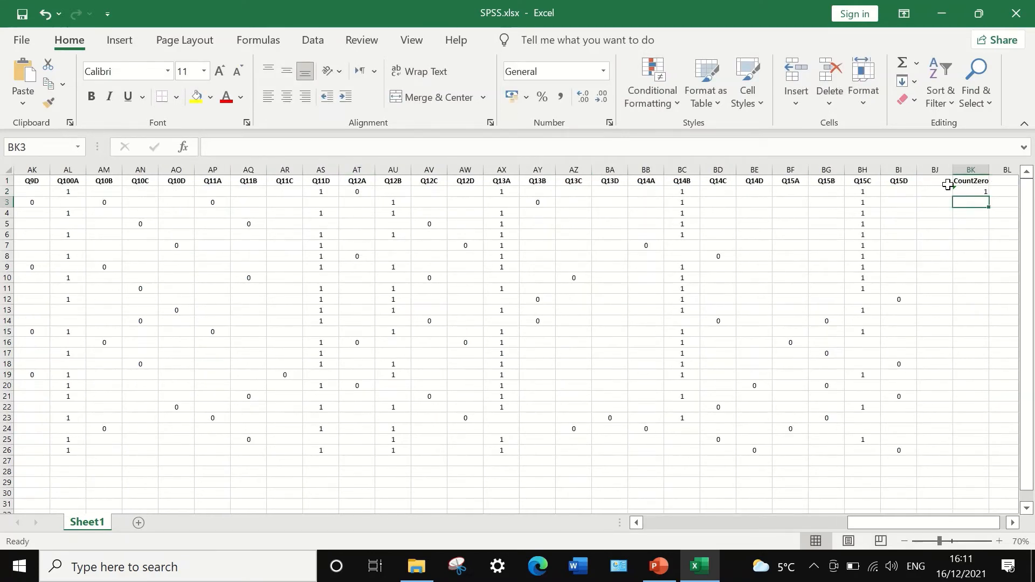
- Check the BK2 count against student 1's answer in the Q12A column
click(979, 192)
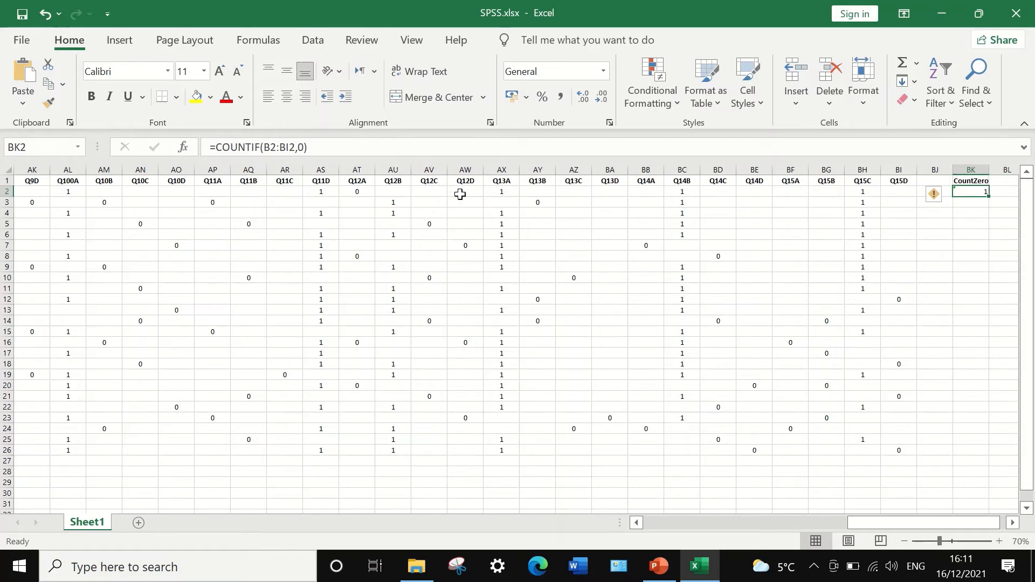
click(393, 181)
click(355, 180)
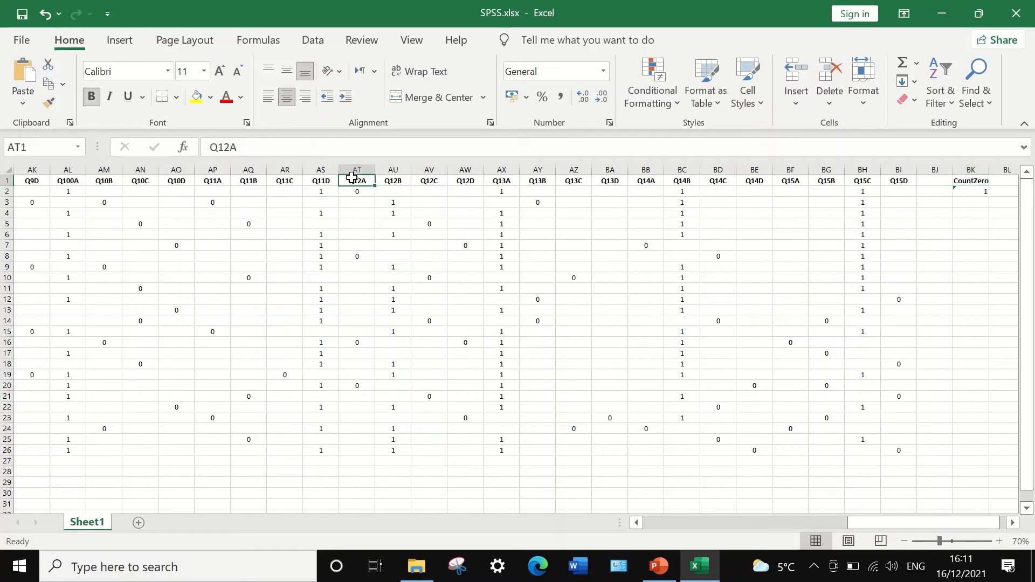
click(357, 169)
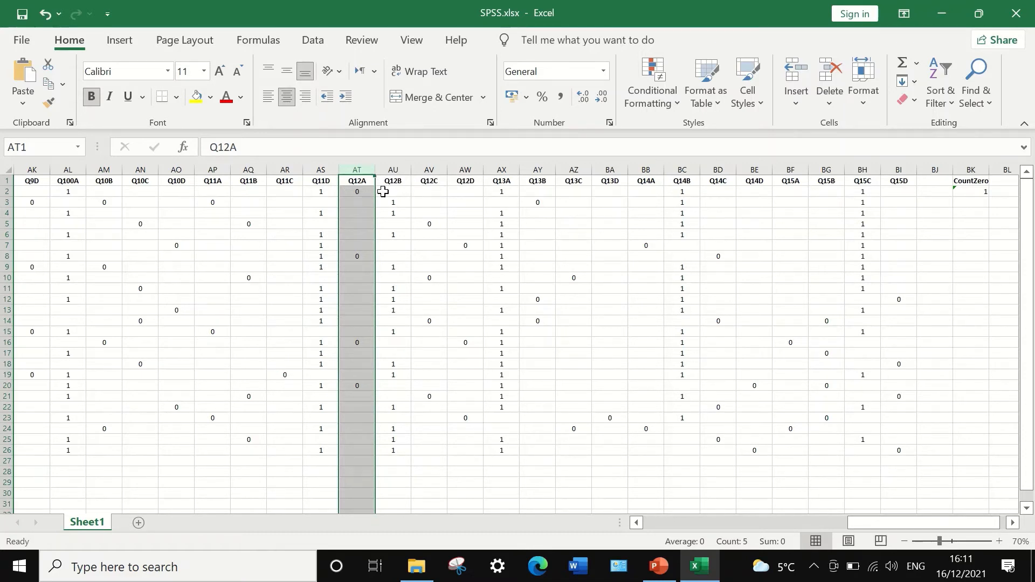
click(359, 192)
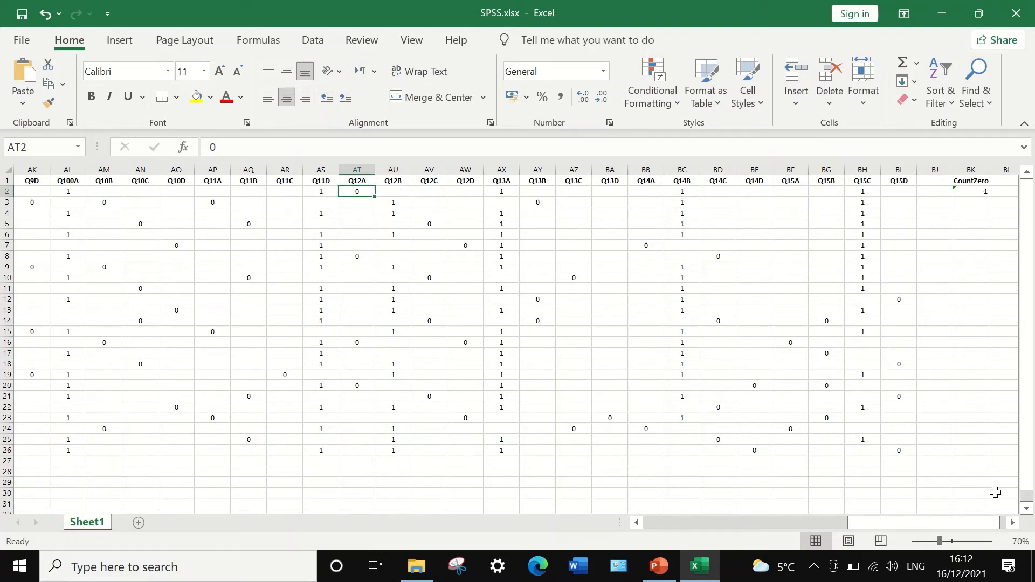
- Fill the BK2 COUNTIF formula down to BK26 for all students and check the formula in the last row
click(1013, 522)
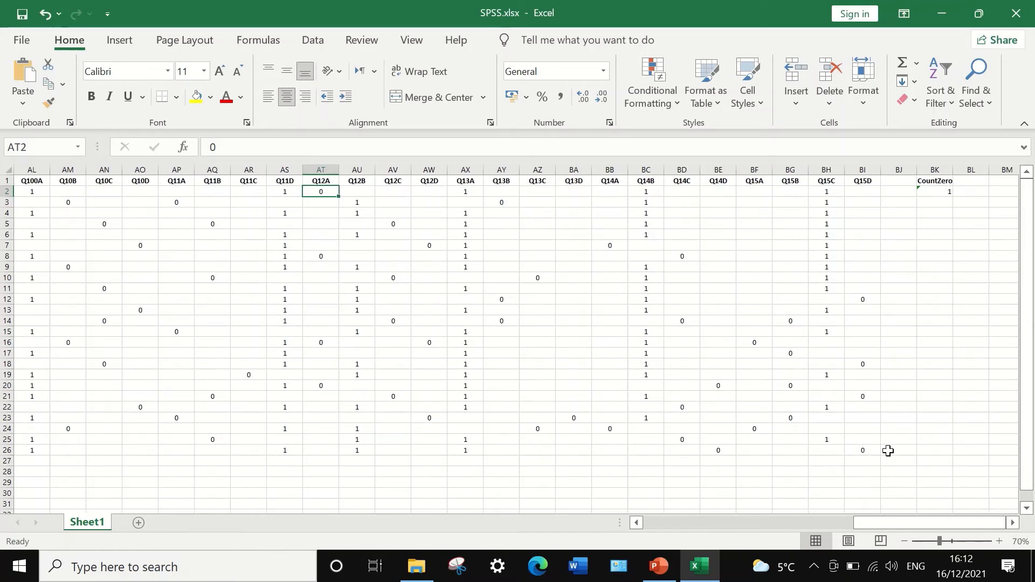
click(931, 193)
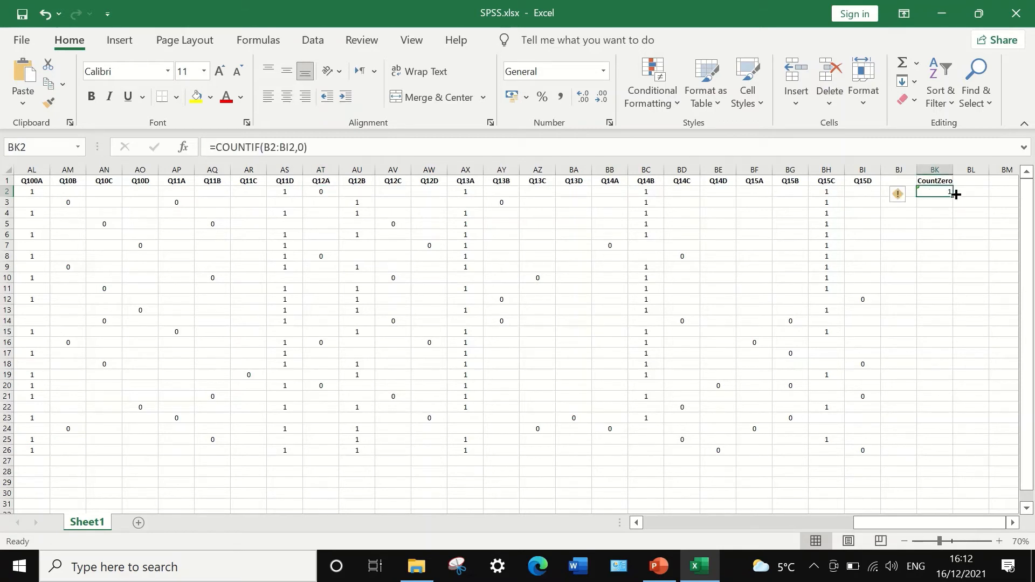
drag(952, 195, 943, 460)
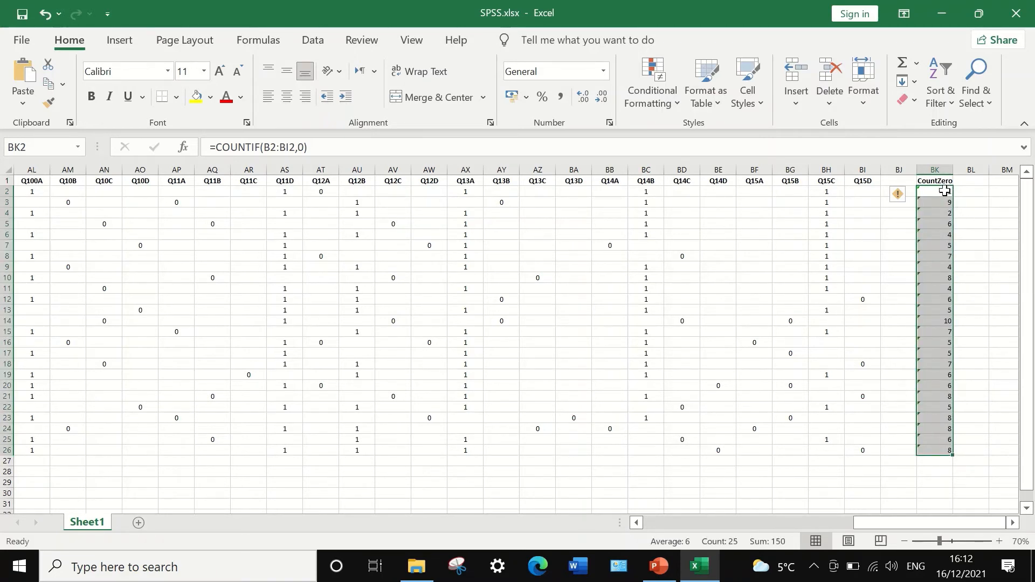
click(972, 342)
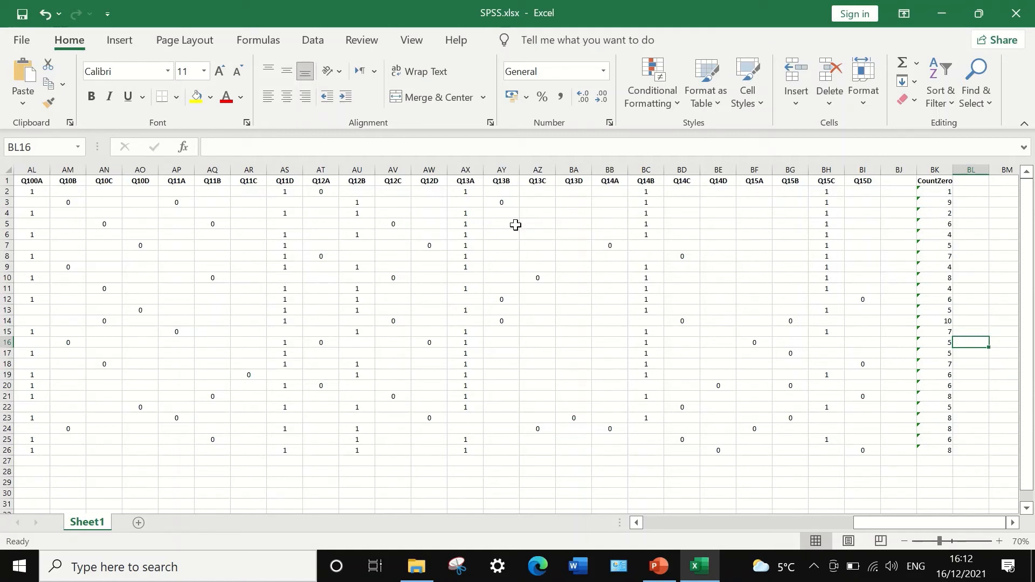
click(942, 452)
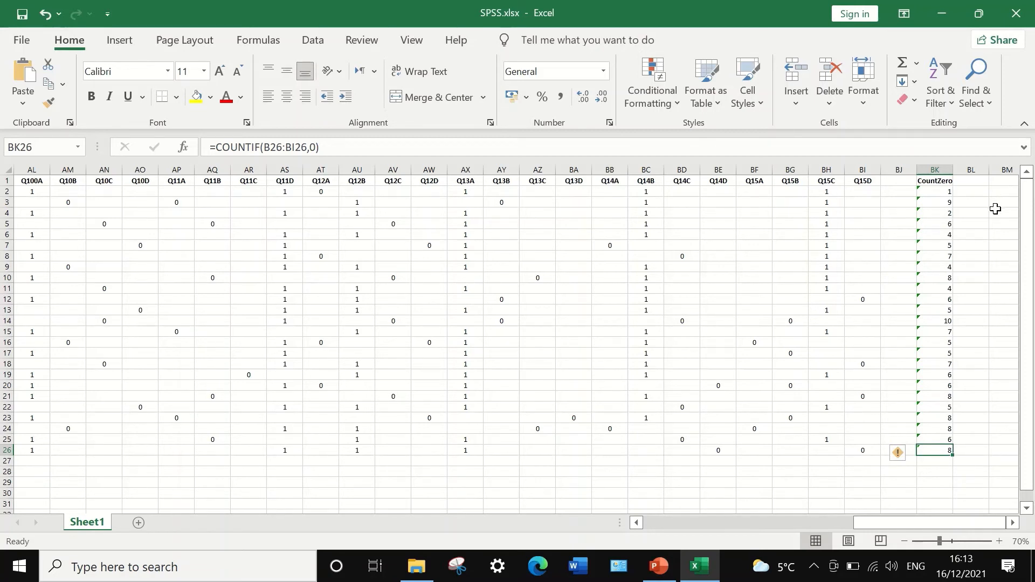
- Enter the header Countcorrect in cell BL1, next to CountZero
click(978, 182)
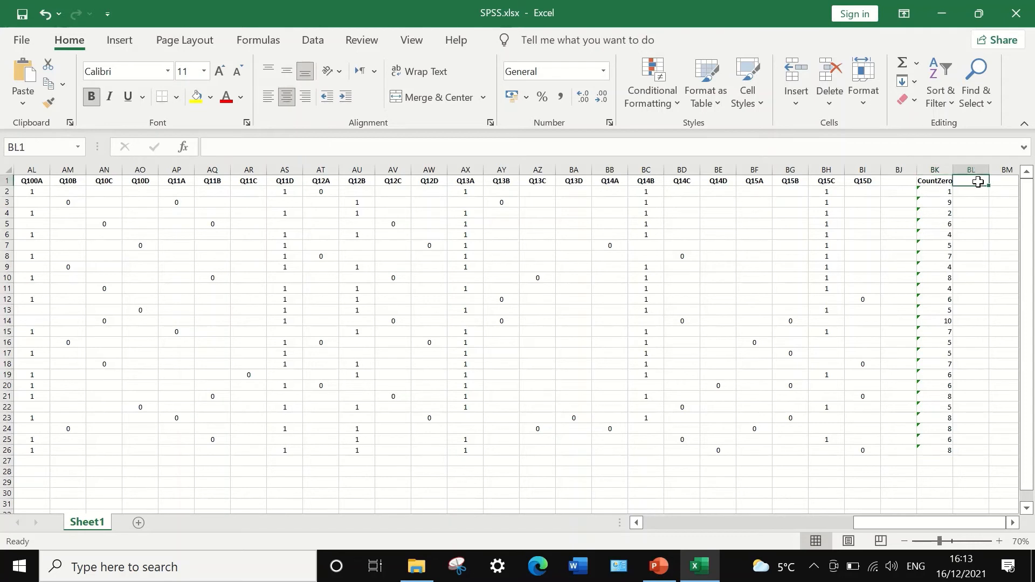
double_click(978, 181)
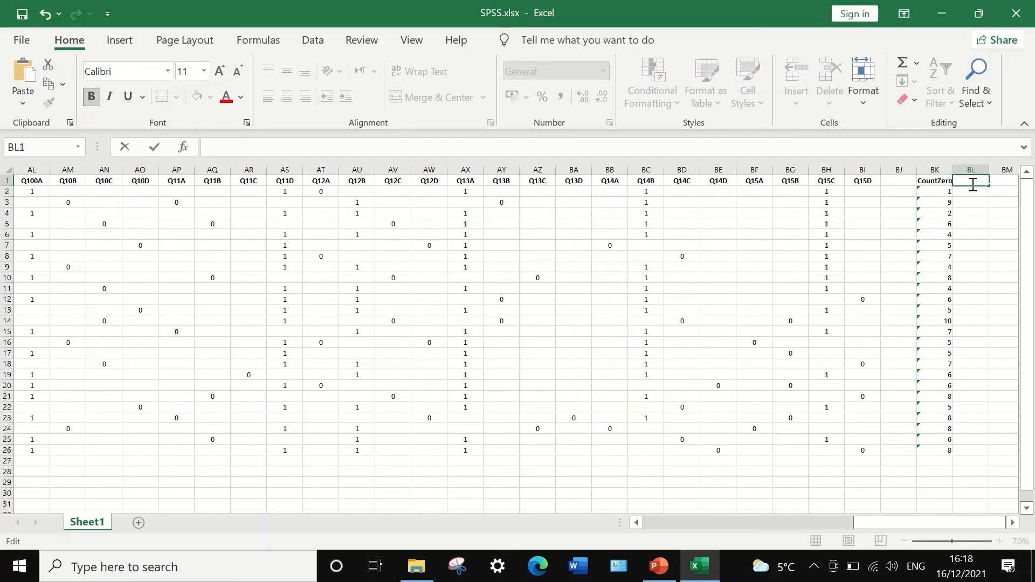
text(Countcorrect)
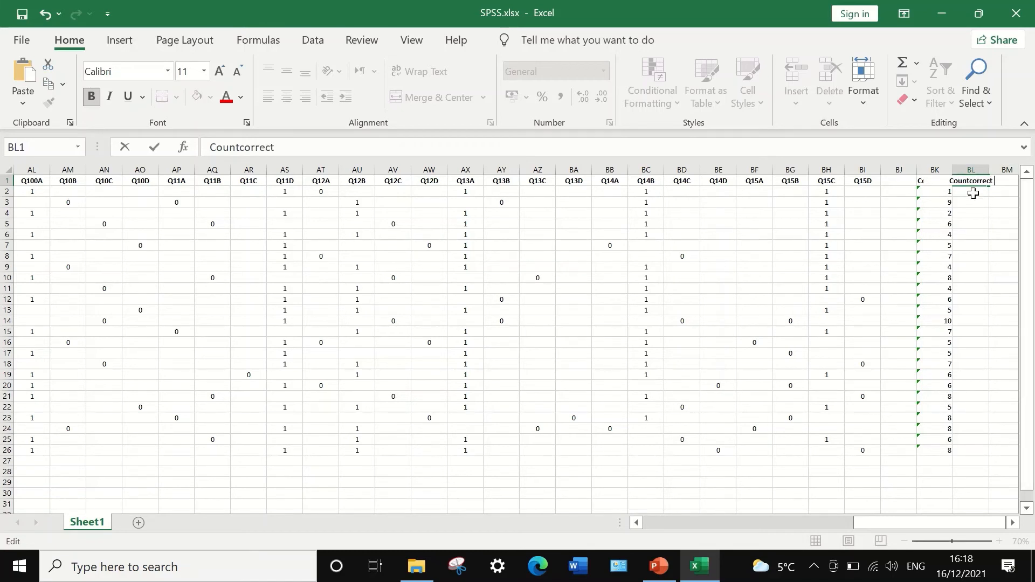
- Enter the formula =COUNTIF(B2:BI2,1) in BL2 to count student 1's correct answers
click(973, 192)
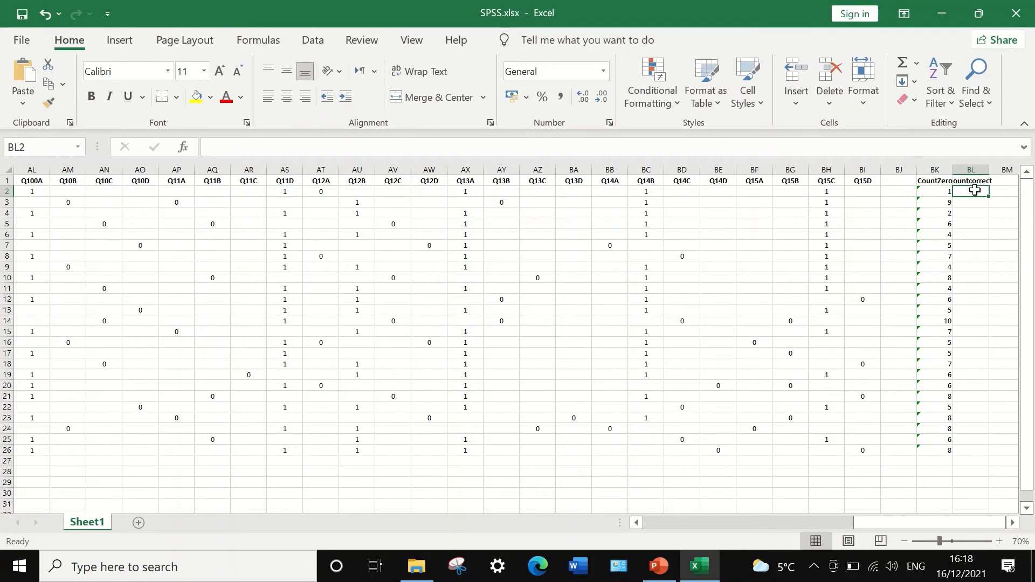
text(=)
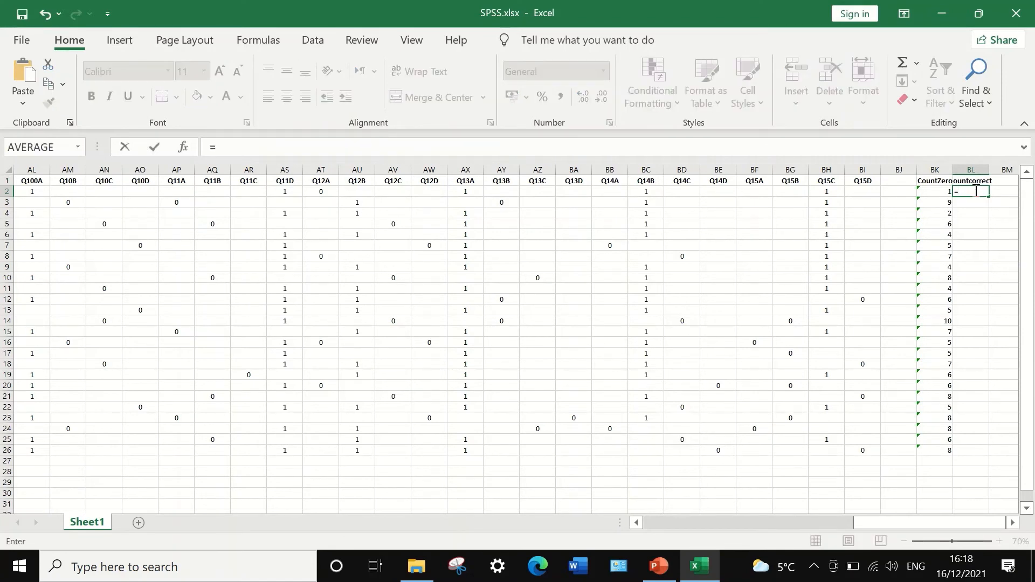
text(count)
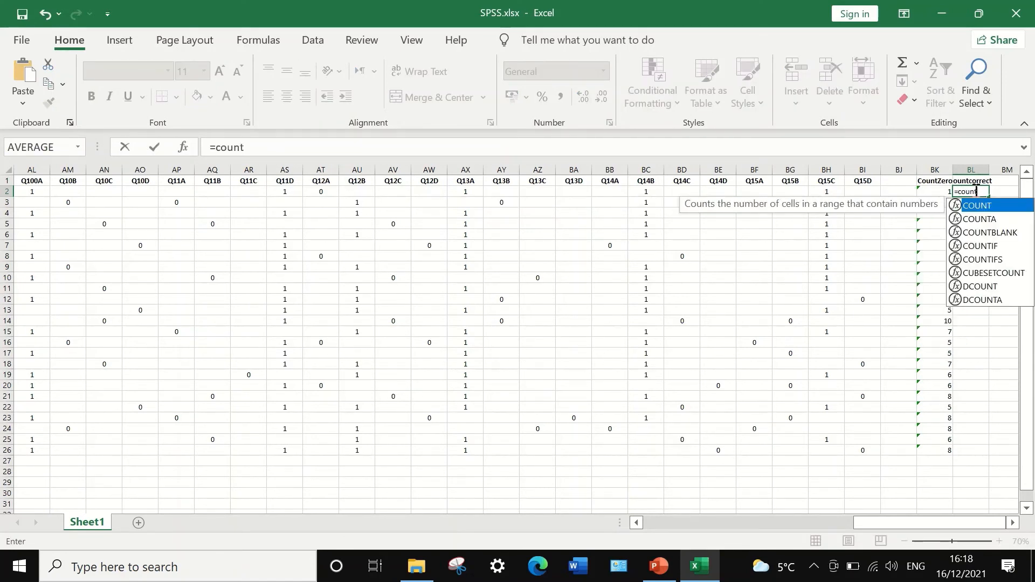
double_click(981, 248)
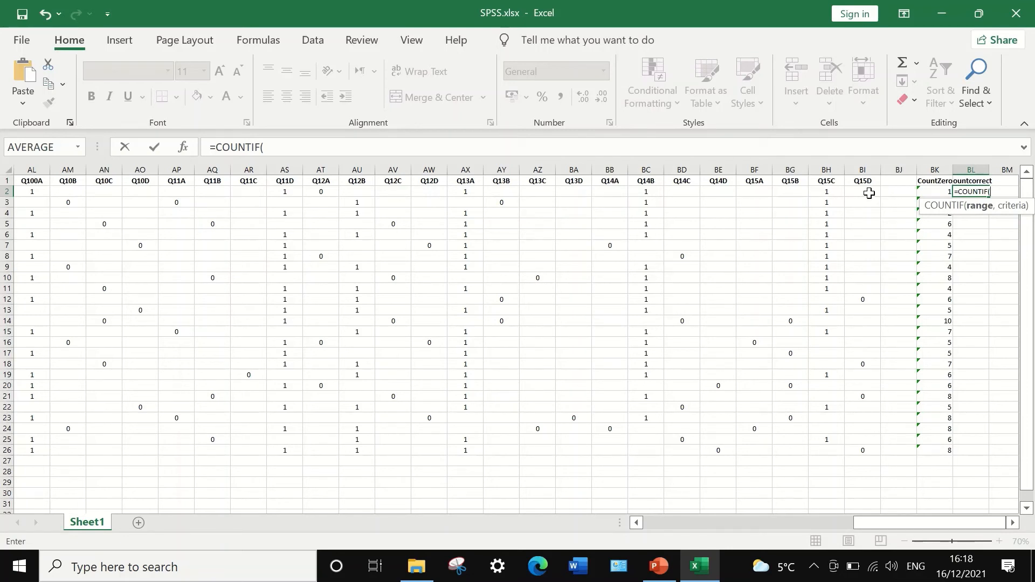
drag(869, 193, 66, 192)
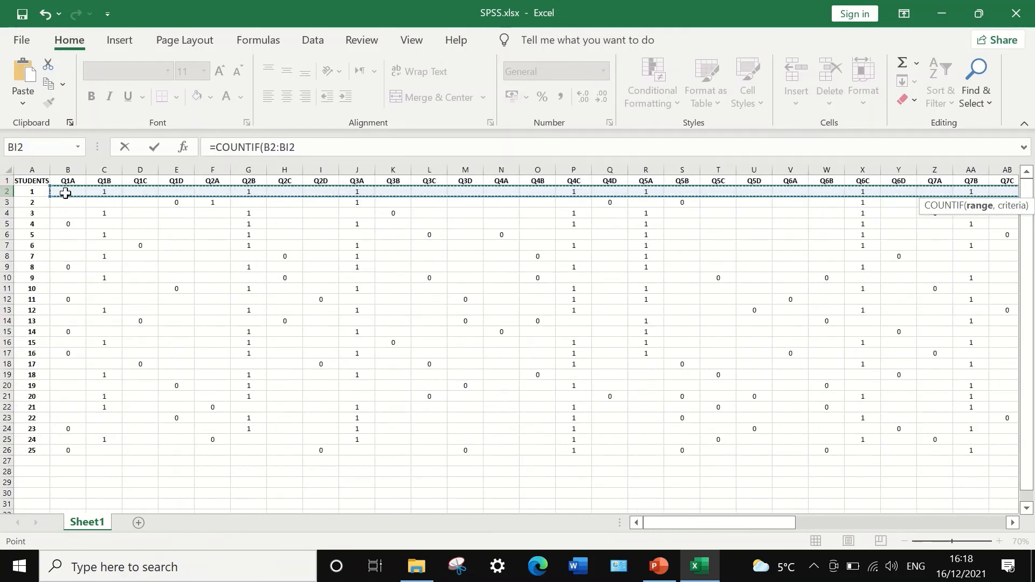
click(300, 149)
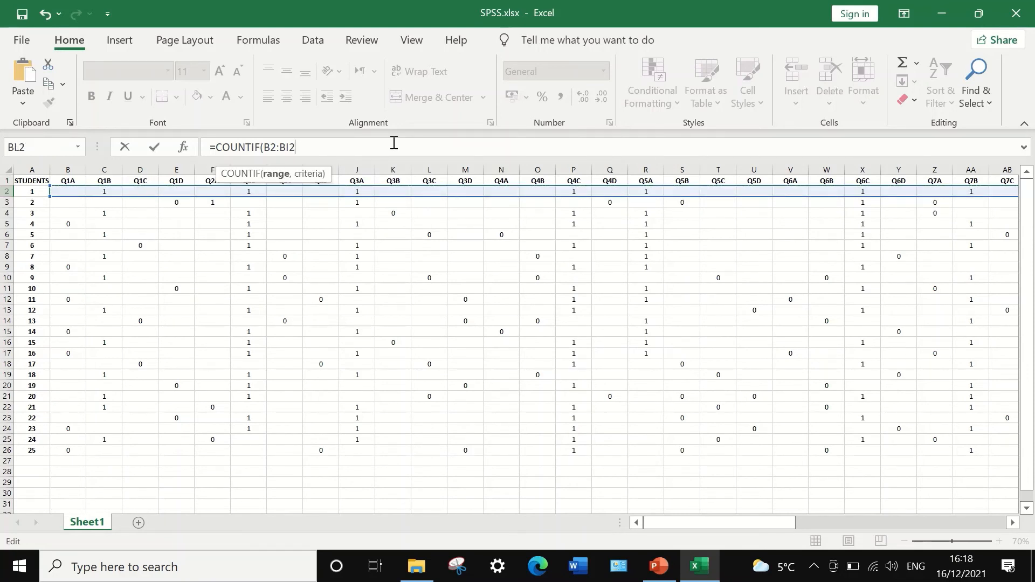
text(,)
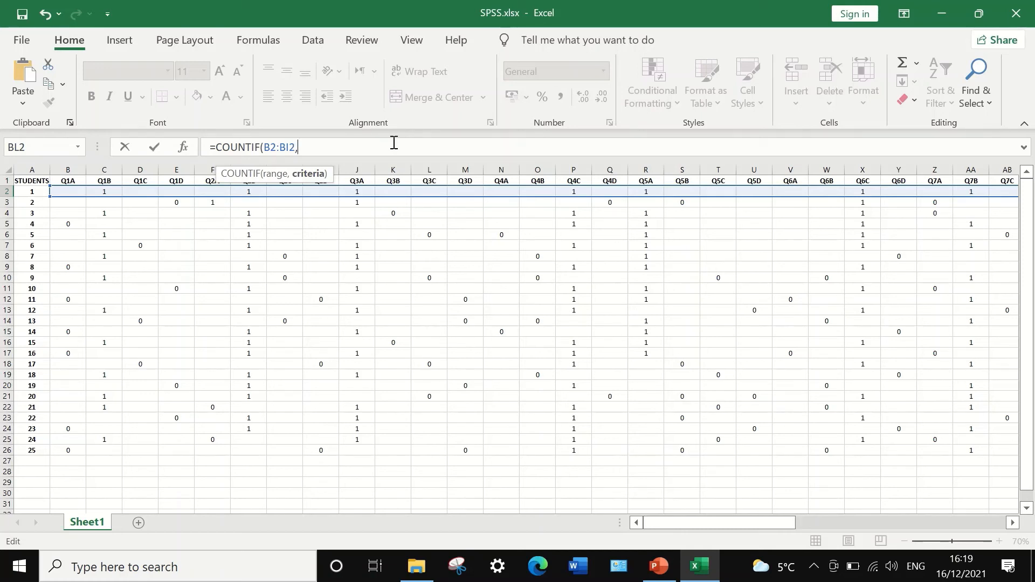
text(1))
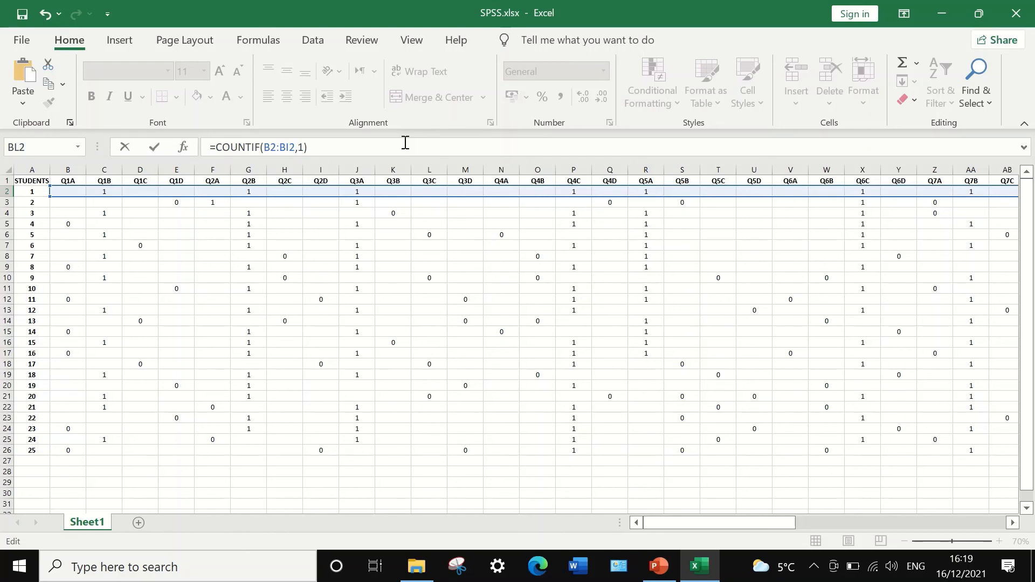
key(Return)
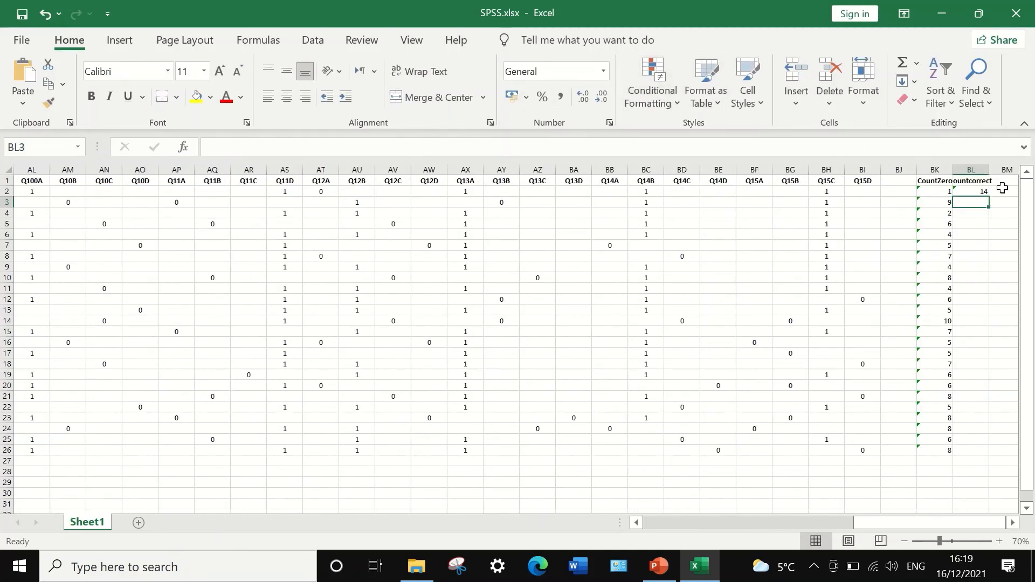
- Fill the BL2 COUNTIF formula down to BL26 for all students and check the formulas in BL3 and BL26
click(975, 192)
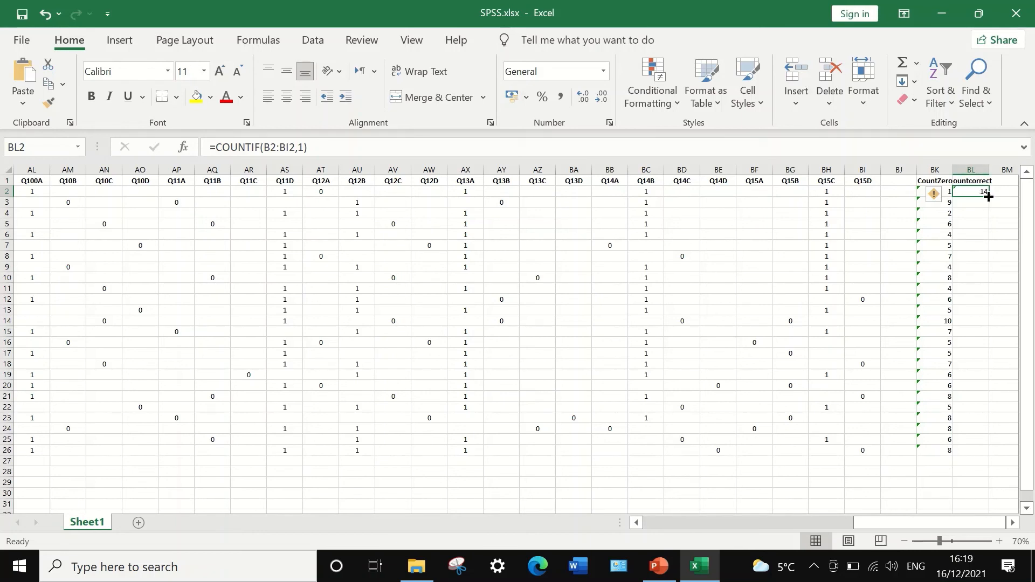
drag(988, 197, 962, 457)
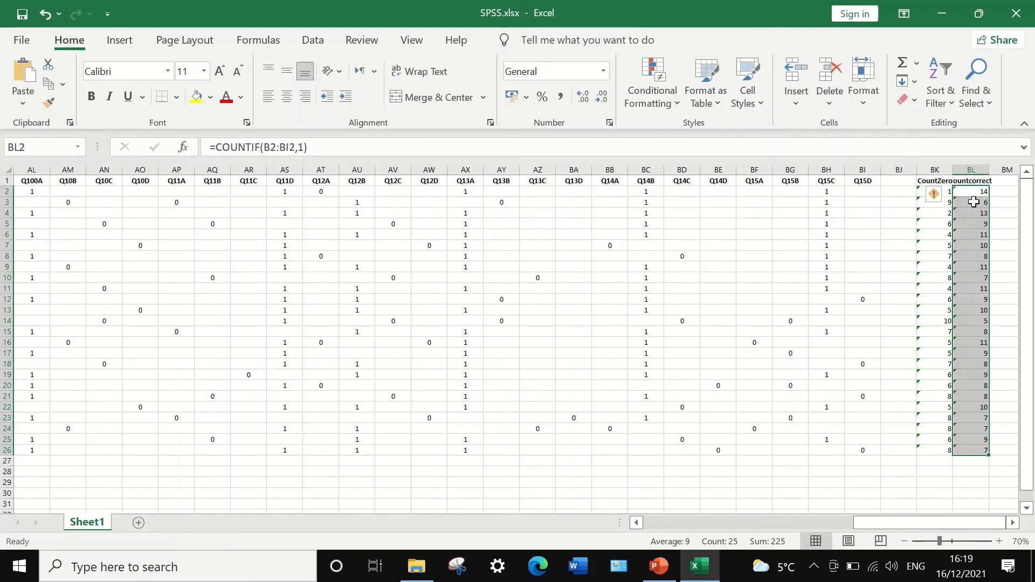
click(1006, 343)
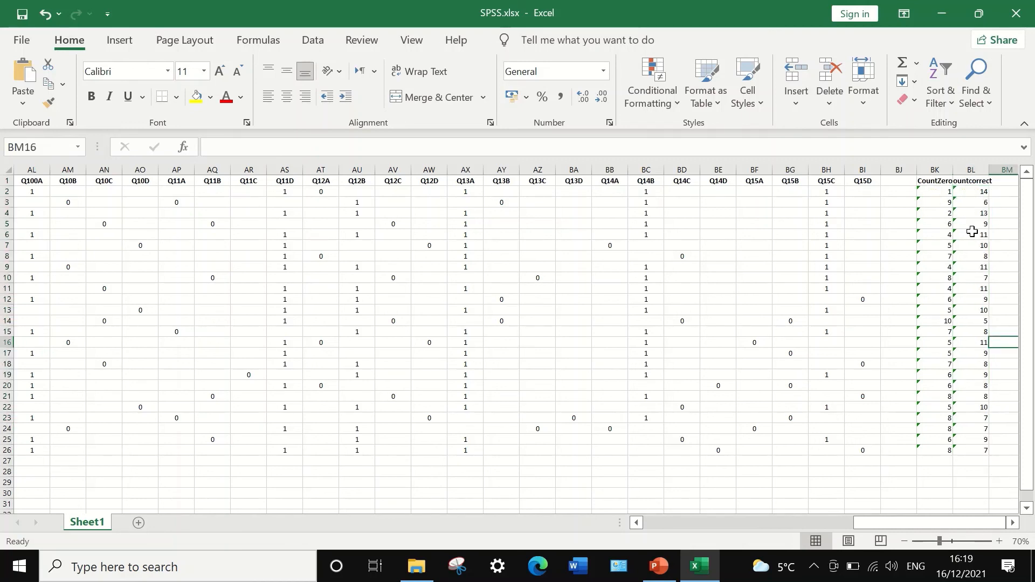
click(977, 203)
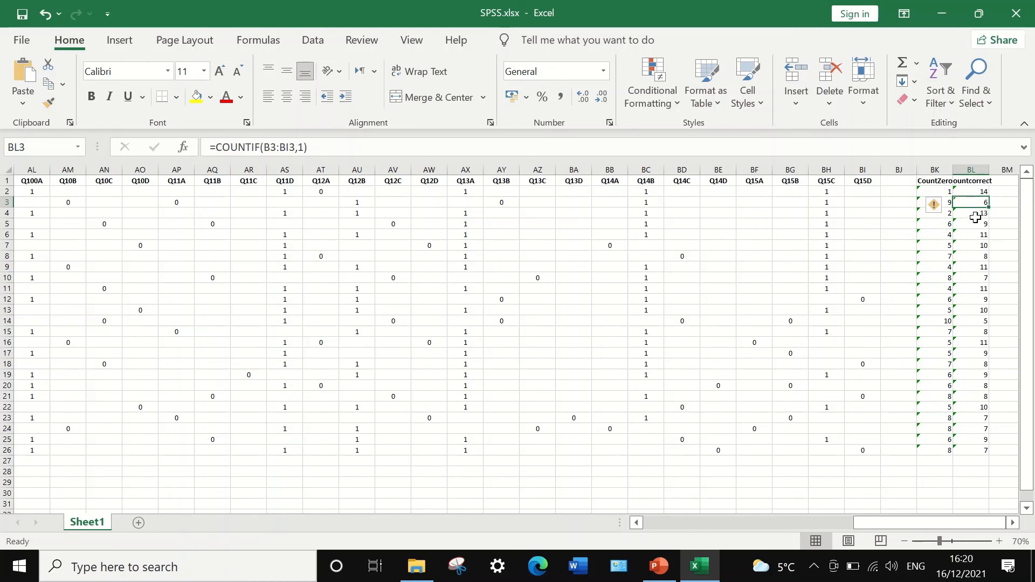
click(975, 448)
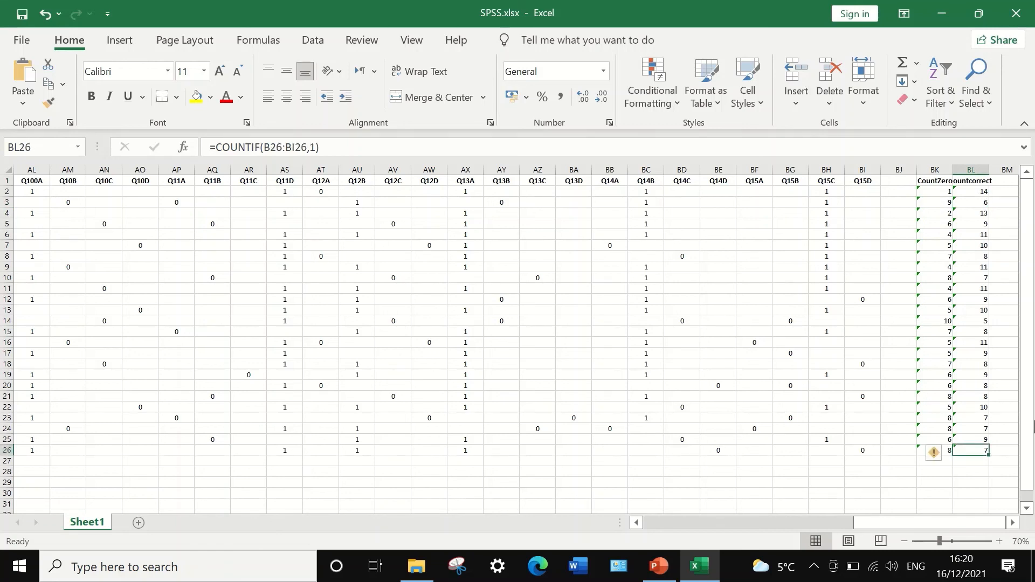